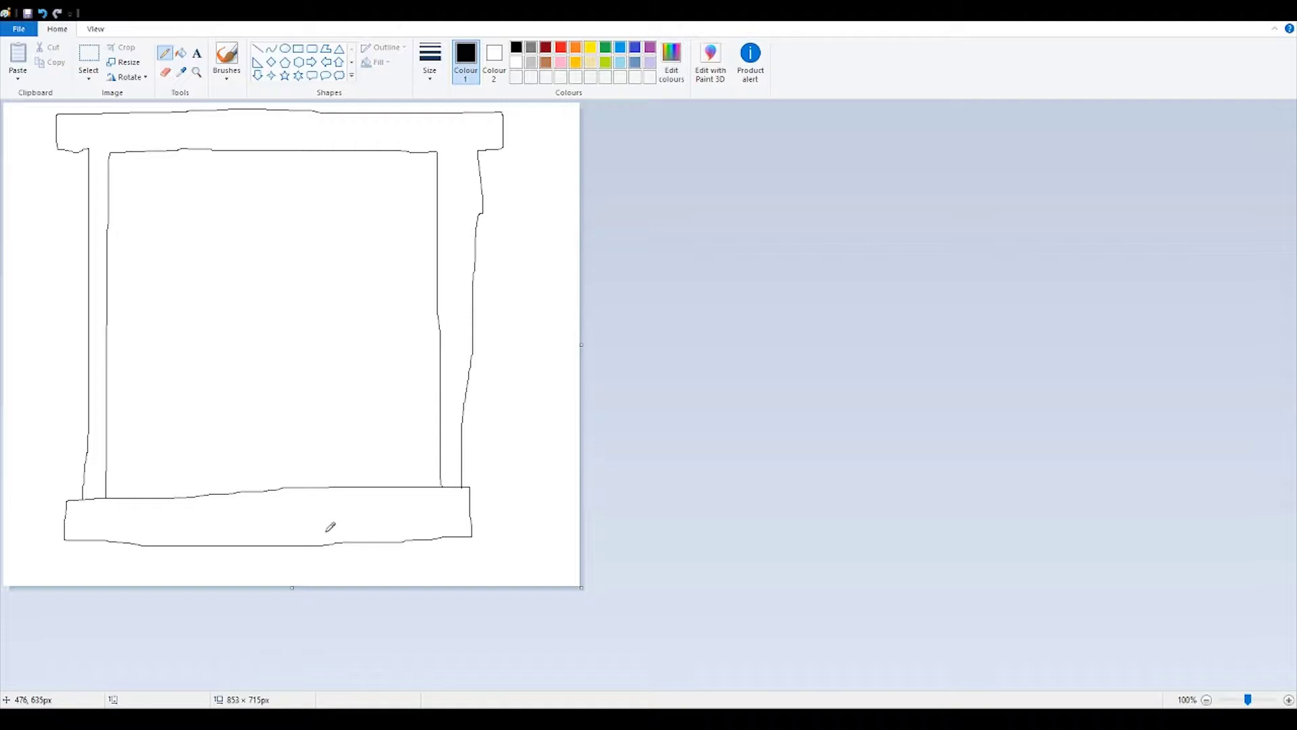
Draw a tapered bucket with an oval opening in front of the base beam and erase the beam line crossing it.
mouse_move(325, 531)
left_mouse_down()
mouse_move(284, 519)
mouse_move(343, 504)
mouse_move(390, 522)
mouse_move(322, 532)
mouse_move(282, 520)
mouse_move(300, 581)
mouse_move(367, 583)
mouse_move(389, 526)
left_mouse_up()
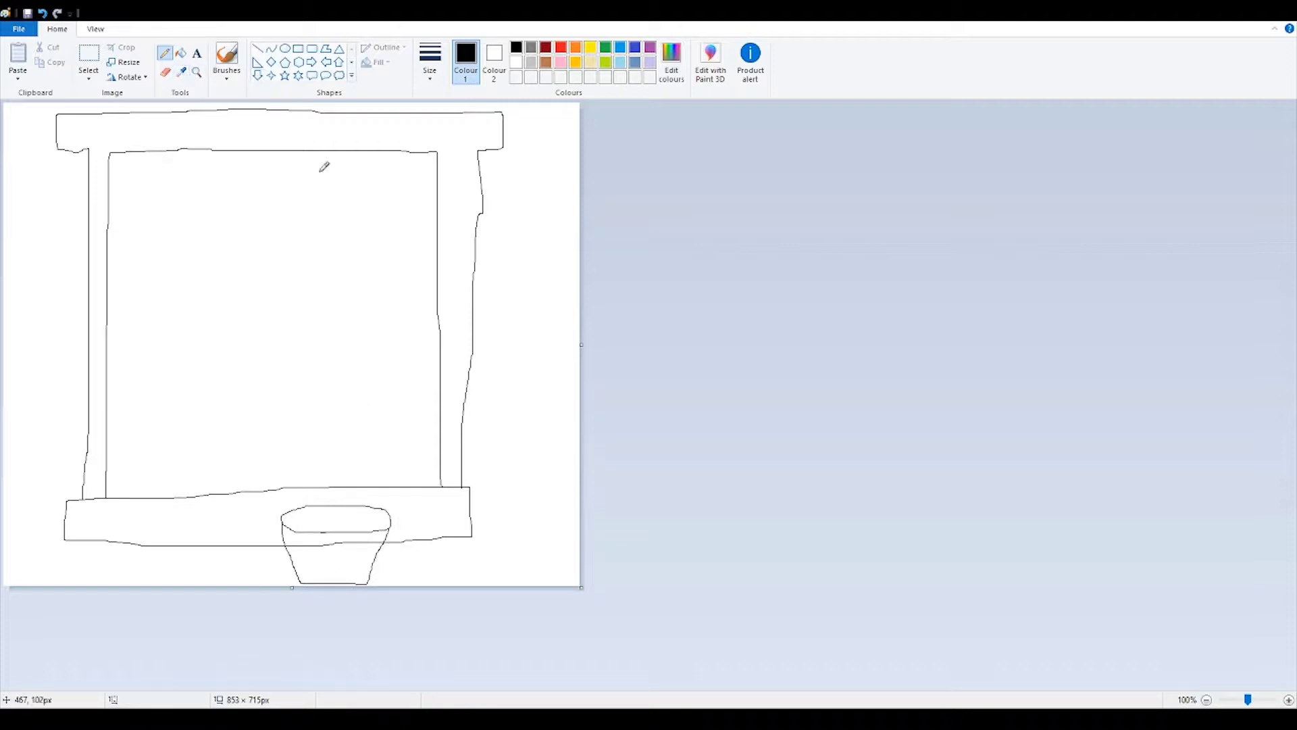
left_click(165, 72)
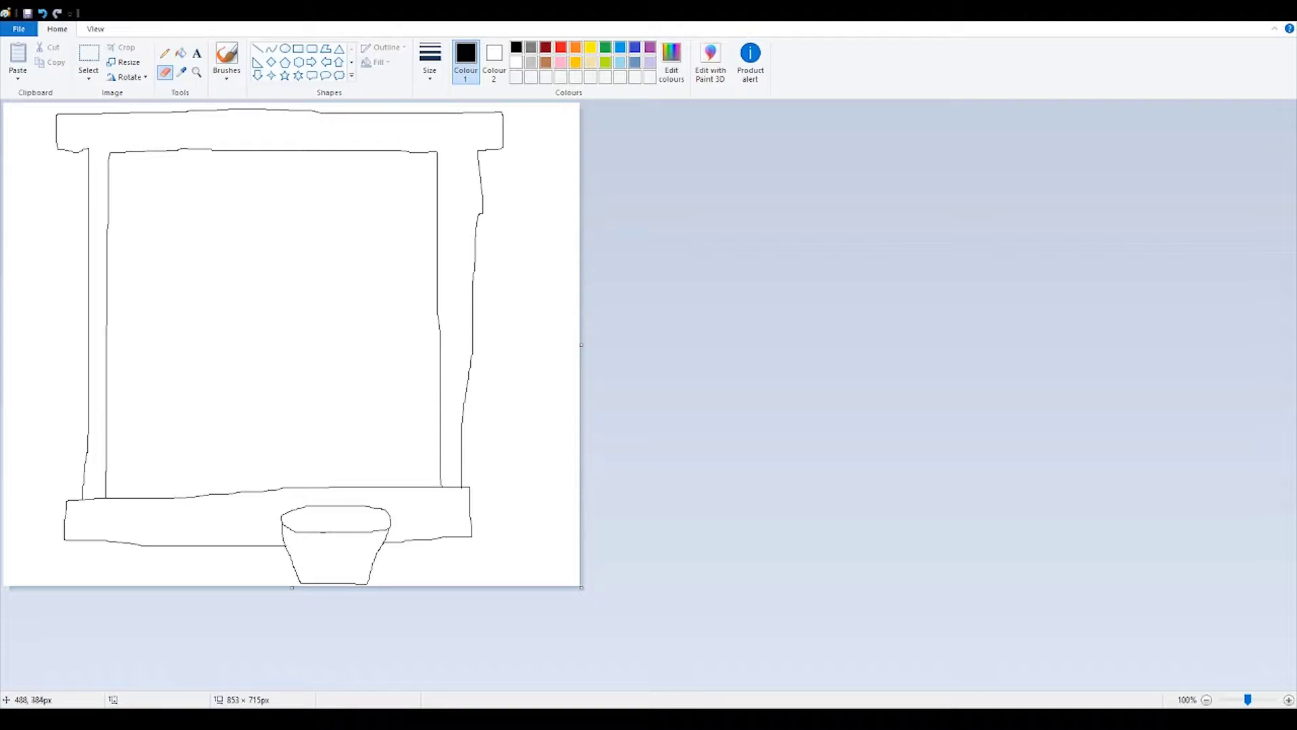
Draw a slanted guillotine blade with a bevelled cutting edge inside the frame, hung from the top beam by a short line.
left_click(165, 53)
left_click_drag(115, 251, 120, 158)
left_click_drag(116, 251, 433, 170)
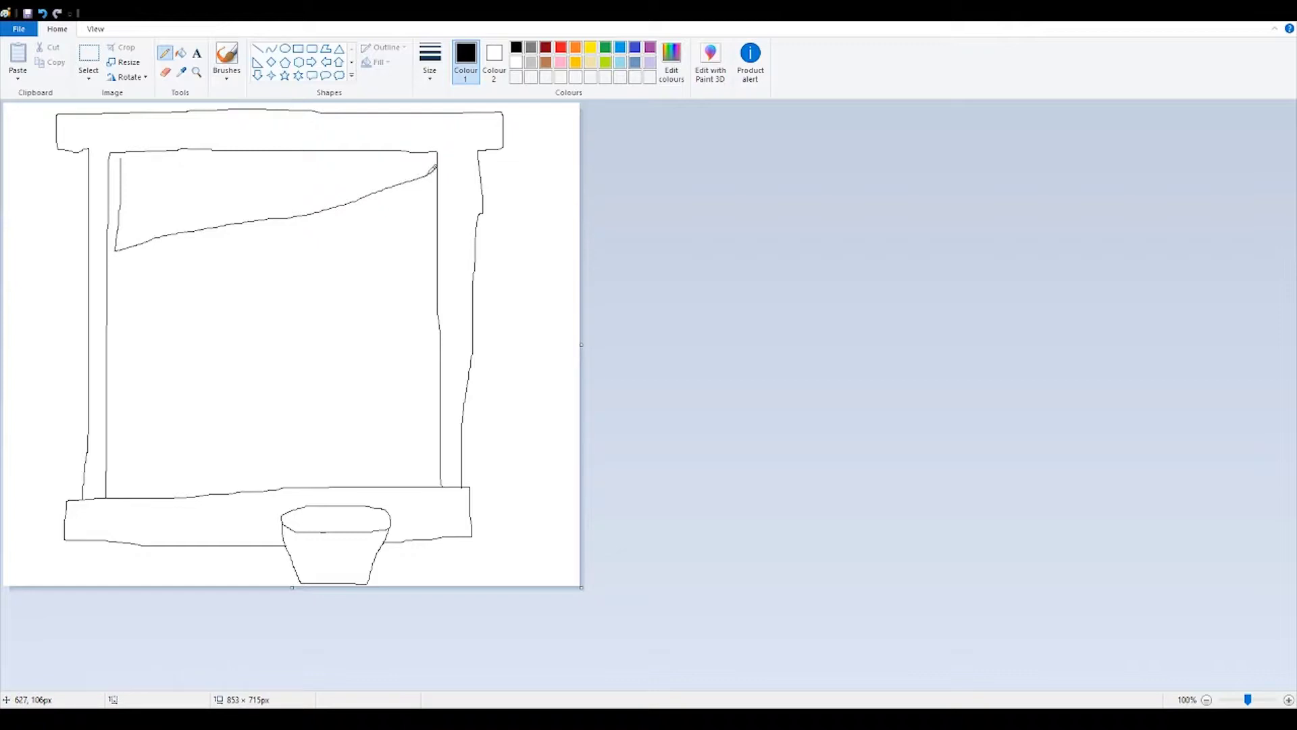
mouse_move(428, 174)
left_mouse_down()
mouse_move(429, 162)
mouse_move(125, 158)
left_mouse_up()
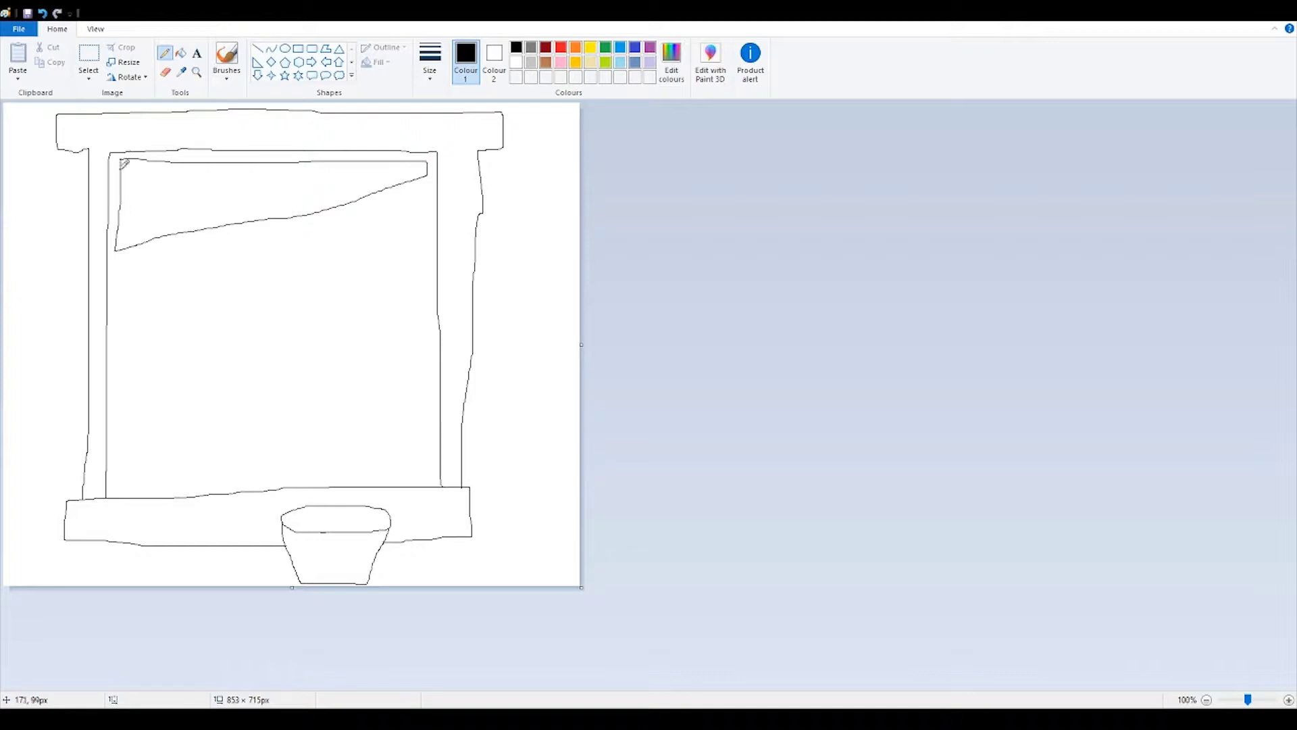
left_click_drag(125, 224, 362, 177)
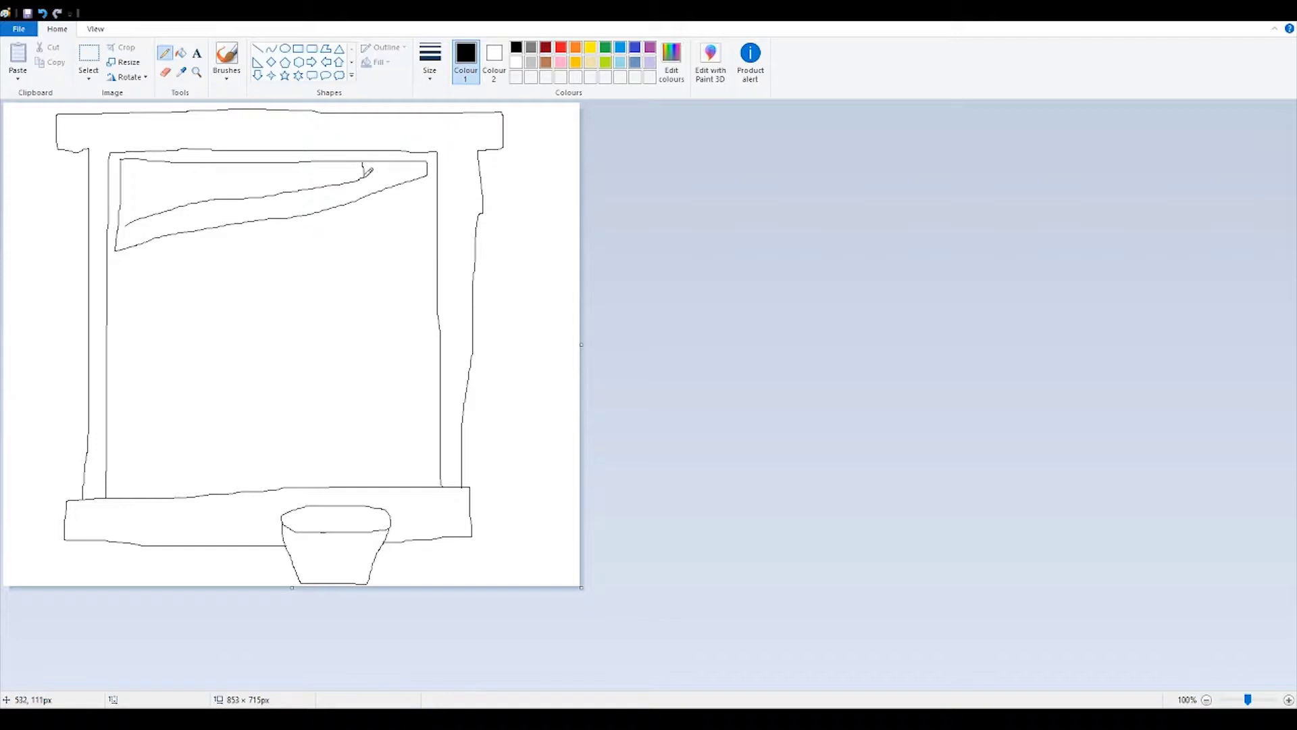
left_click_drag(366, 176, 403, 163)
left_click_drag(273, 162, 271, 153)
Draw a round head with a jagged fringe and curled tuft of hair above the base beam, erasing the head outline inside the hair.
mouse_move(264, 484)
left_mouse_down()
mouse_move(225, 487)
mouse_move(204, 466)
mouse_move(221, 407)
mouse_move(275, 404)
mouse_move(311, 423)
mouse_move(312, 460)
mouse_move(272, 484)
left_mouse_up()
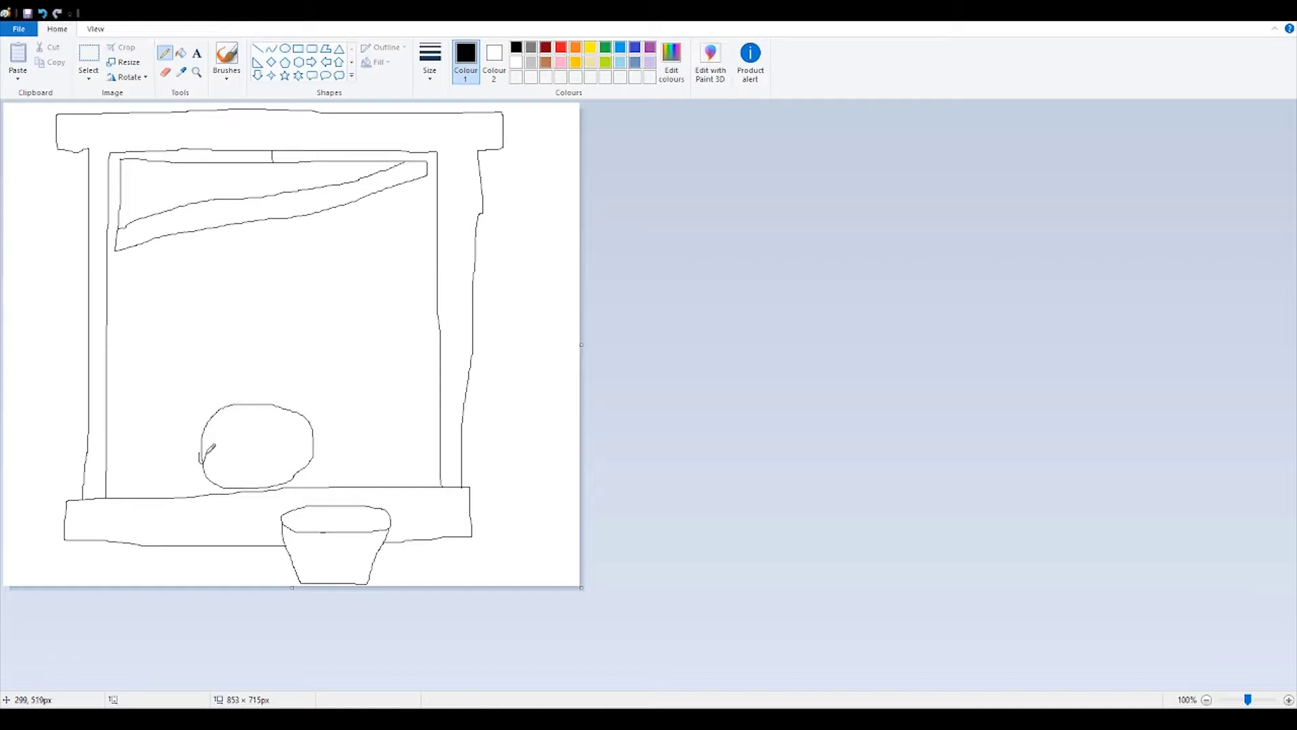
mouse_move(205, 452)
left_mouse_down()
mouse_move(216, 423)
mouse_move(223, 442)
mouse_move(228, 428)
mouse_move(274, 438)
mouse_move(281, 427)
mouse_move(285, 440)
mouse_move(311, 433)
mouse_move(311, 464)
mouse_move(317, 447)
mouse_move(291, 399)
mouse_move(172, 413)
mouse_move(199, 405)
mouse_move(199, 443)
left_mouse_up()
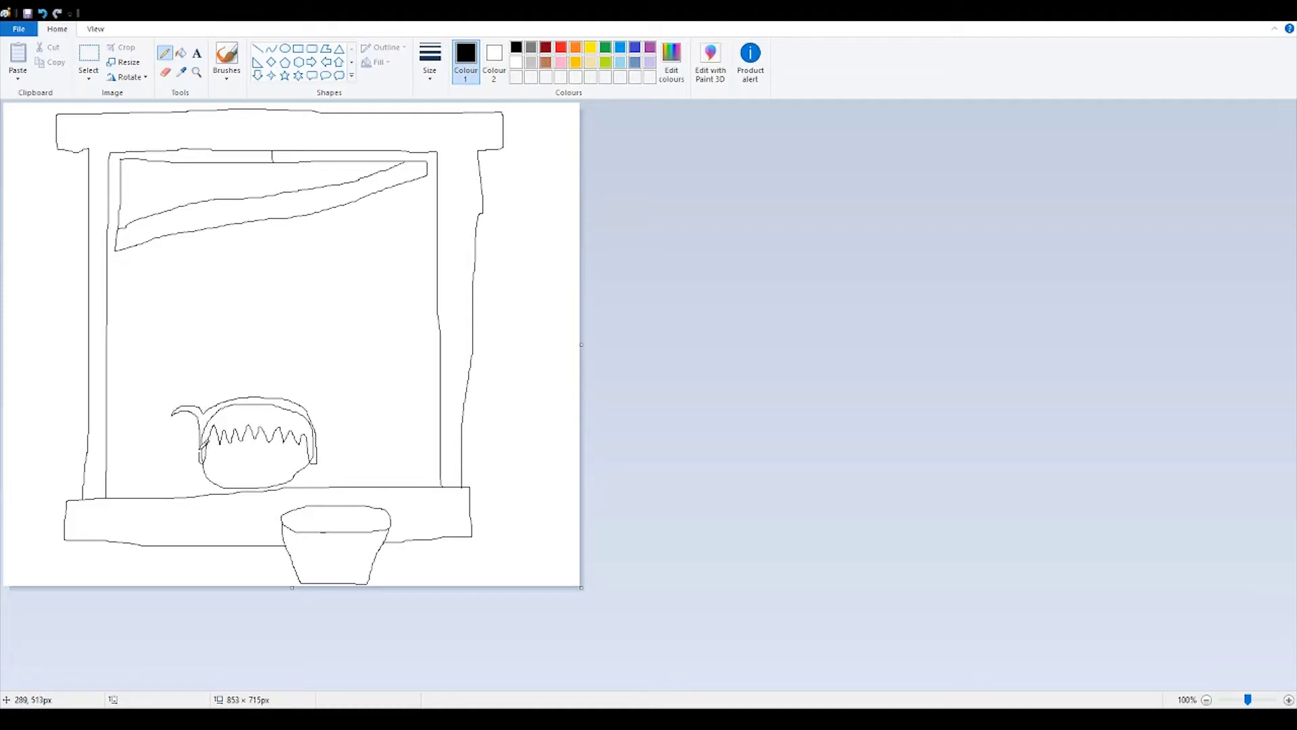
left_click(165, 72)
scroll(253, 491, "up", 1, "ctrl")
scroll(386, 507, "down", 5)
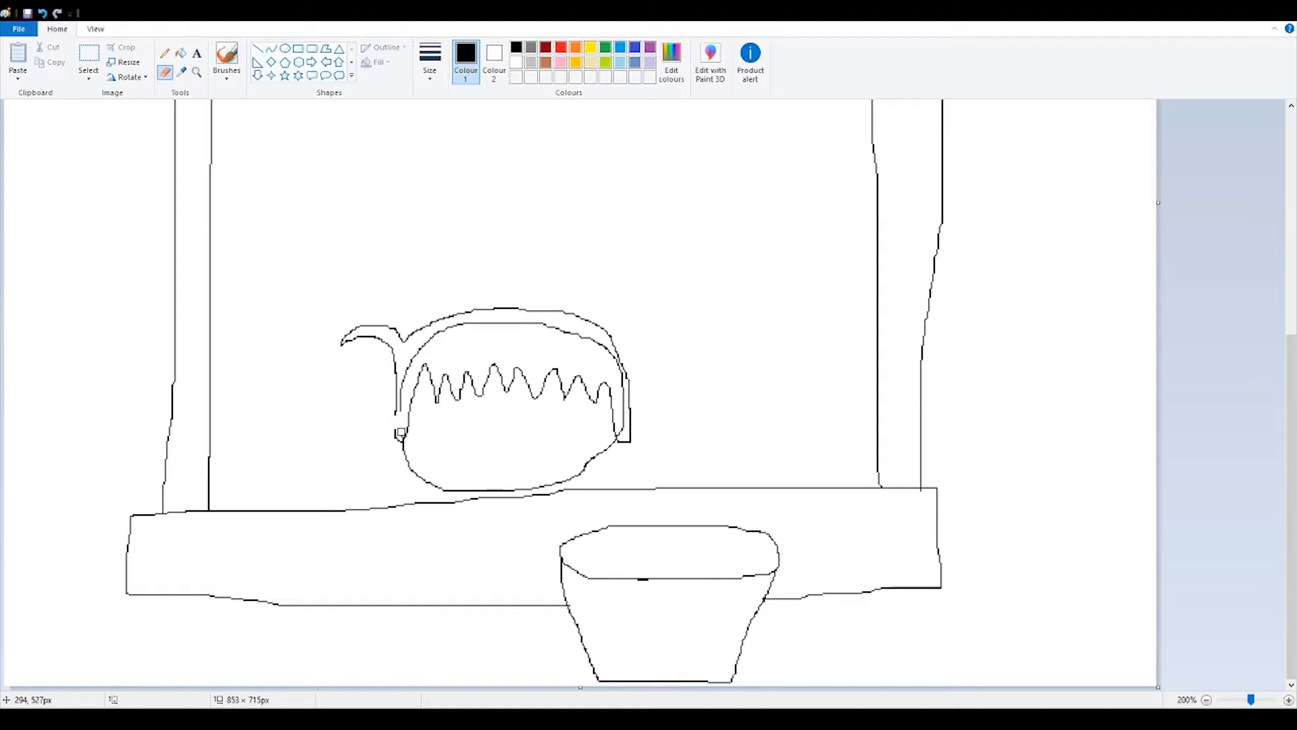
mouse_move(403, 409)
left_mouse_down()
mouse_move(408, 360)
mouse_move(446, 331)
mouse_move(495, 324)
mouse_move(586, 337)
mouse_move(612, 360)
mouse_move(623, 435)
mouse_move(620, 413)
left_mouse_up()
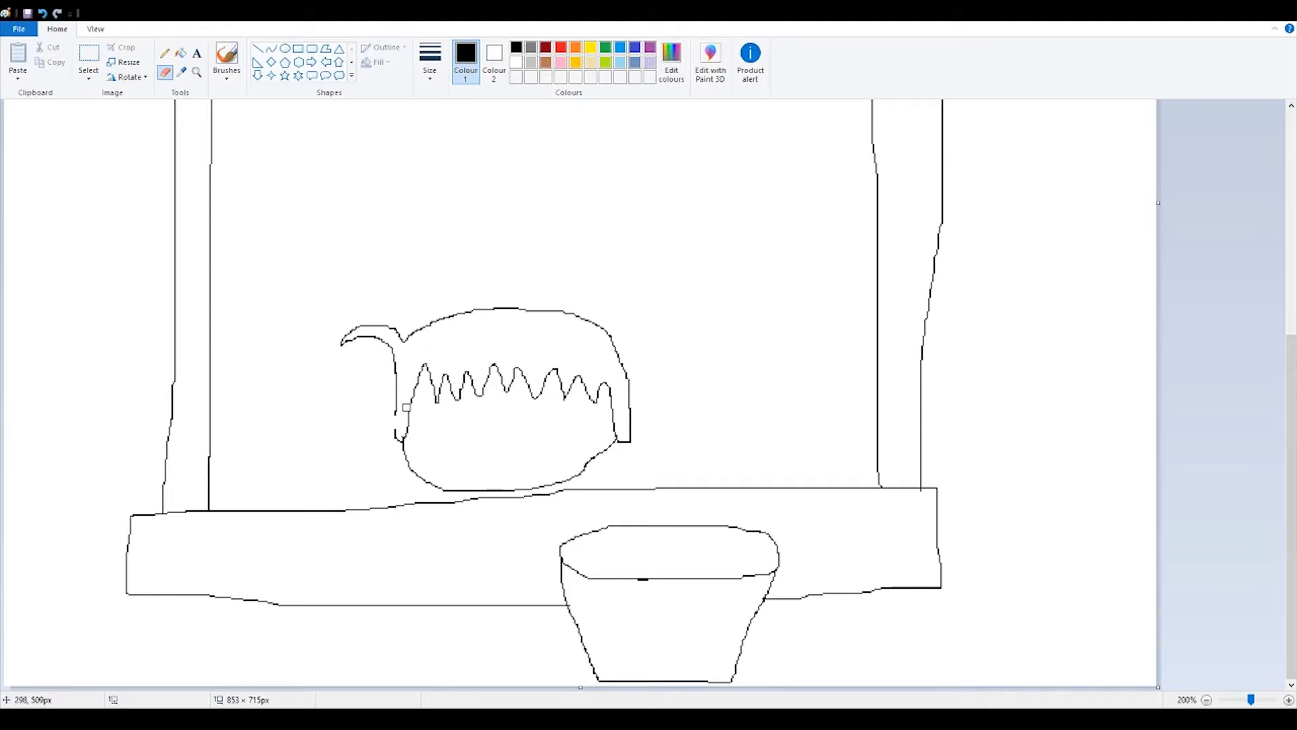
Close the gap in the hair outline and fill the hair with orange.
left_click(163, 54)
left_click(576, 47)
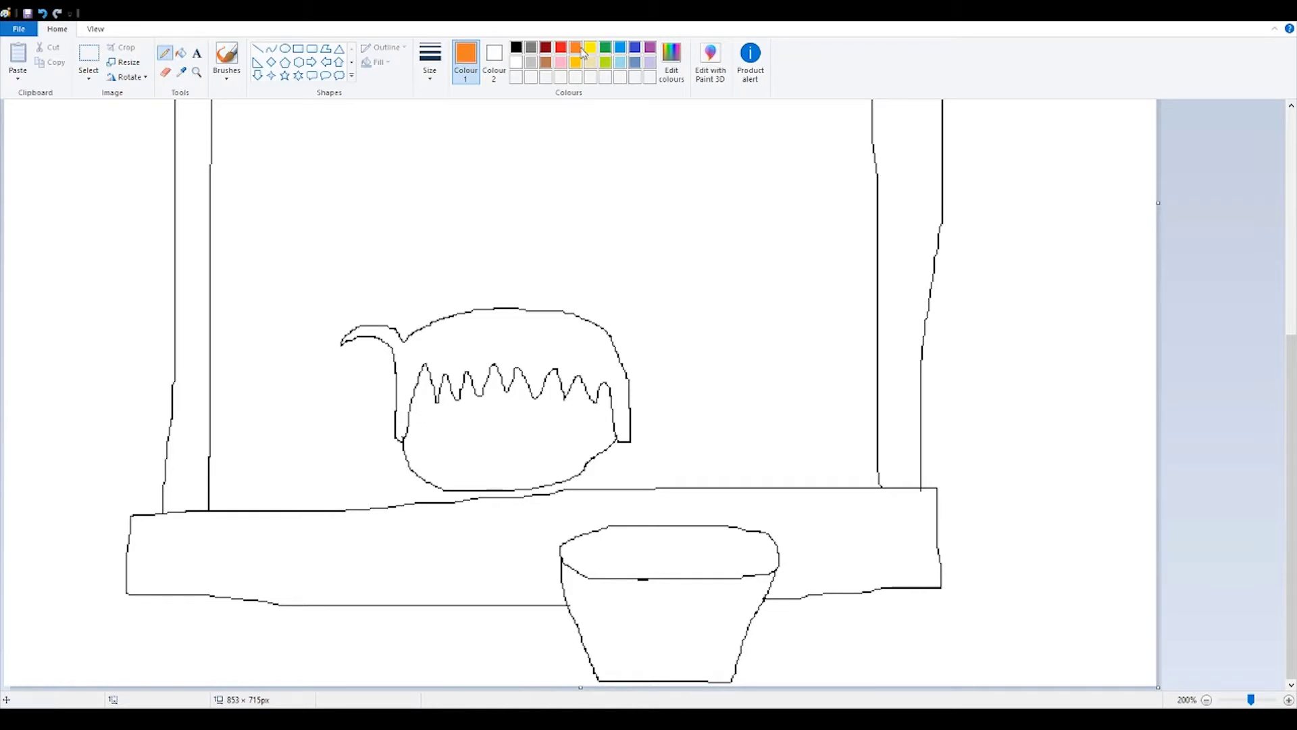
left_click(181, 54)
left_click(532, 338)
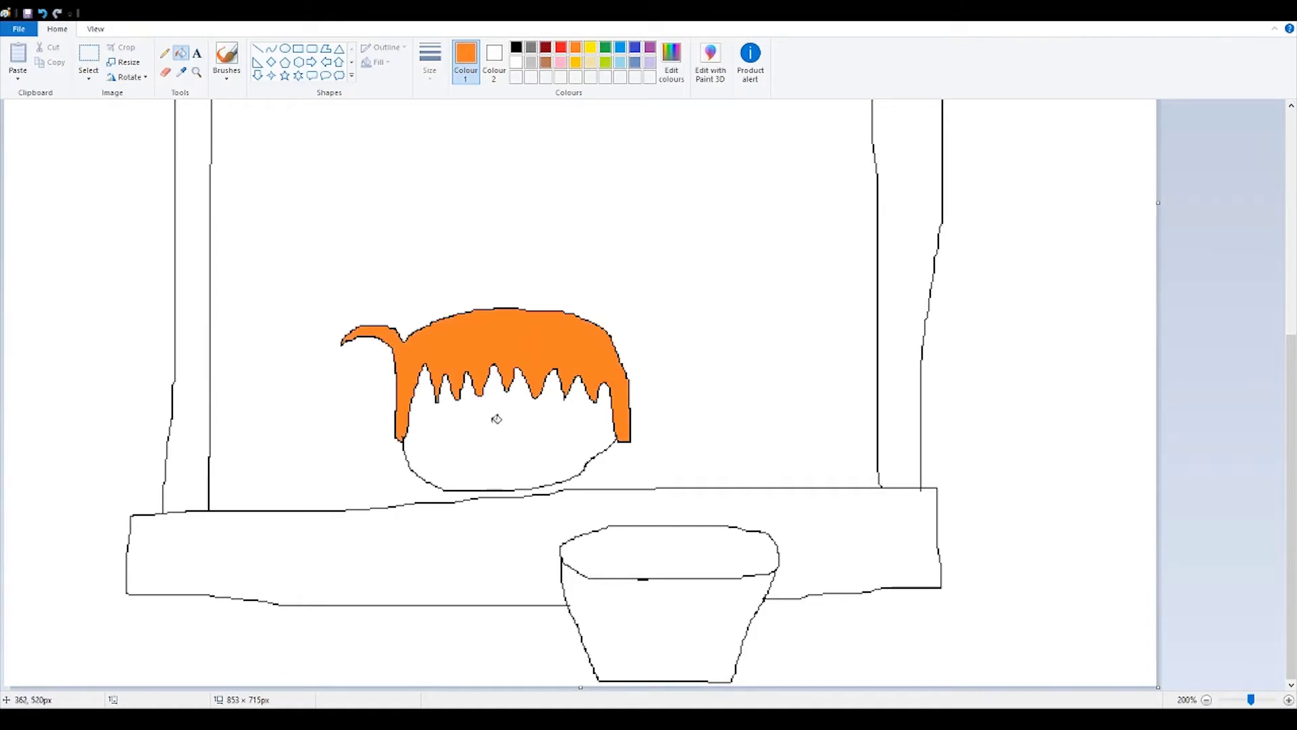
Draw black squinting eyes, a tiny nose and an open mouth on the face.
left_click(169, 54)
left_click(516, 47)
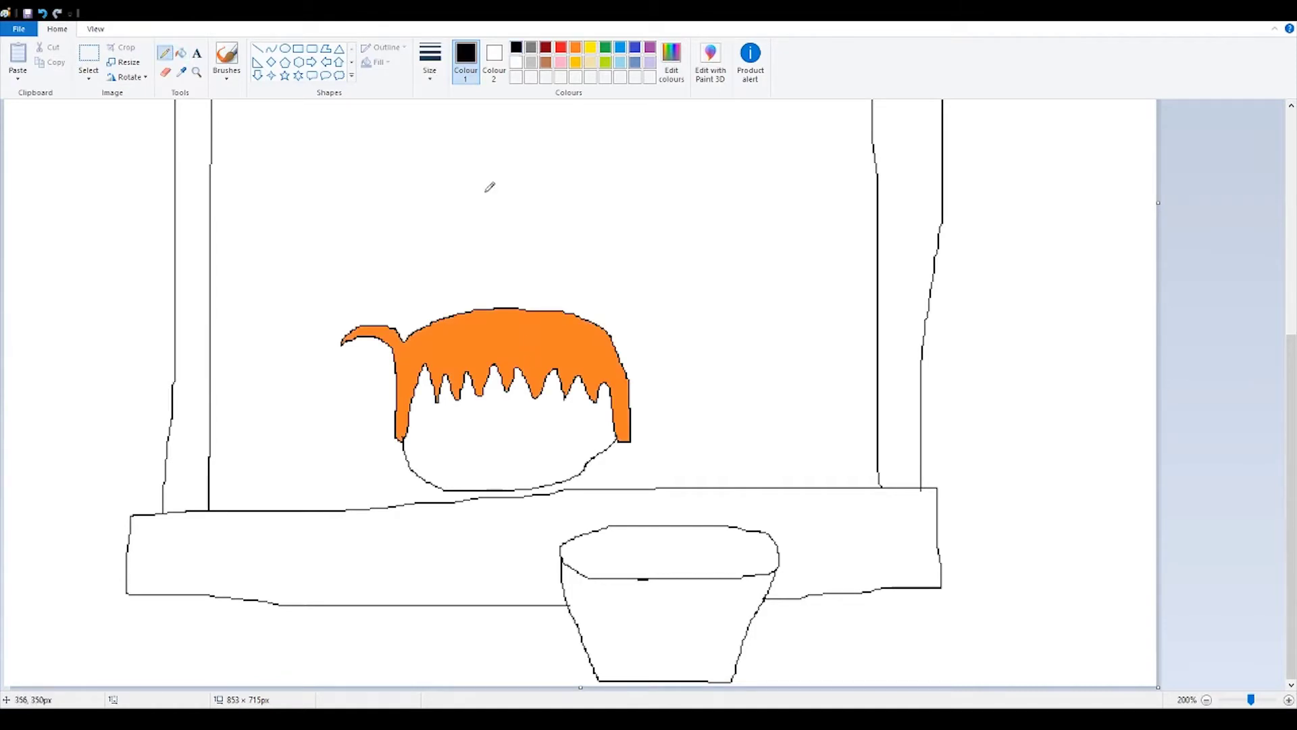
mouse_move(435, 438)
left_mouse_down()
mouse_move(465, 418)
mouse_move(427, 401)
left_mouse_up()
mouse_move(533, 418)
left_mouse_down()
mouse_move(579, 396)
mouse_move(532, 416)
mouse_move(579, 428)
left_mouse_up()
left_click(496, 442)
mouse_move(463, 469)
left_mouse_down()
mouse_move(527, 464)
mouse_move(464, 464)
left_mouse_up()
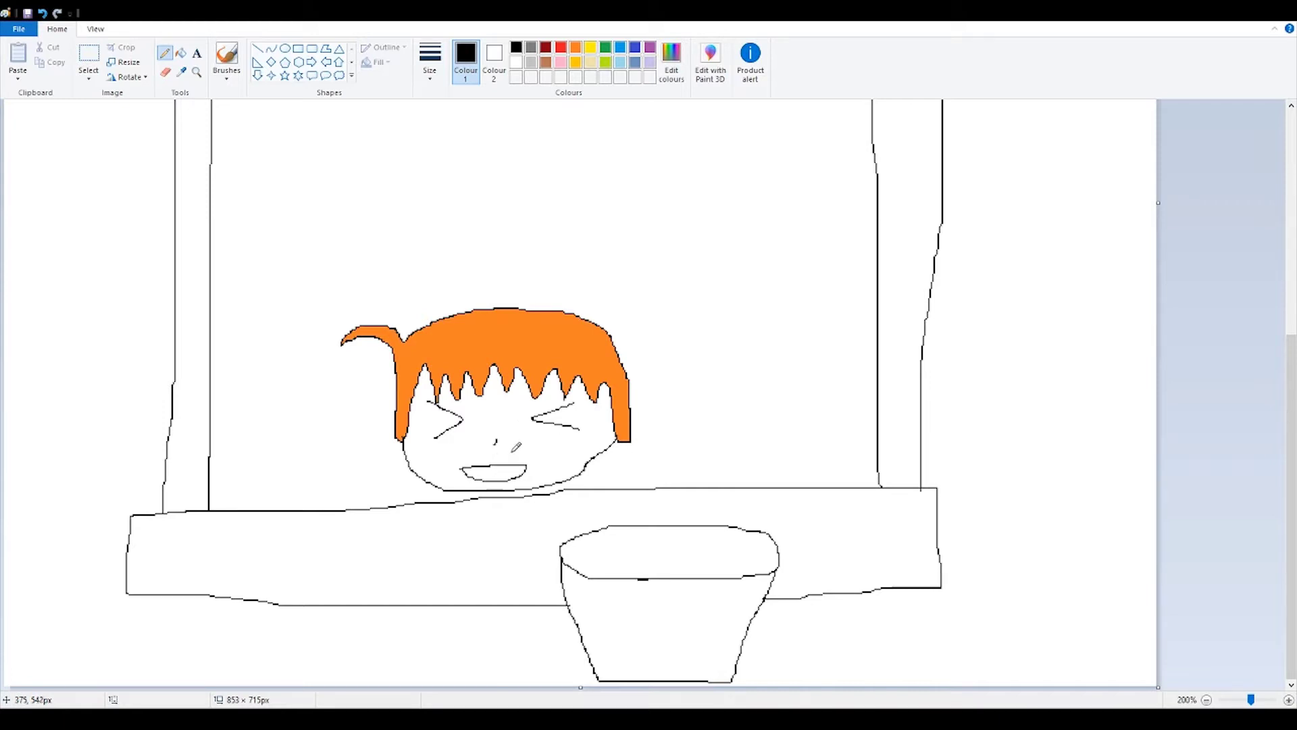
Fill the face with a pale cream skin colour, leaving the mouth white.
left_click(590, 62)
left_click(181, 53)
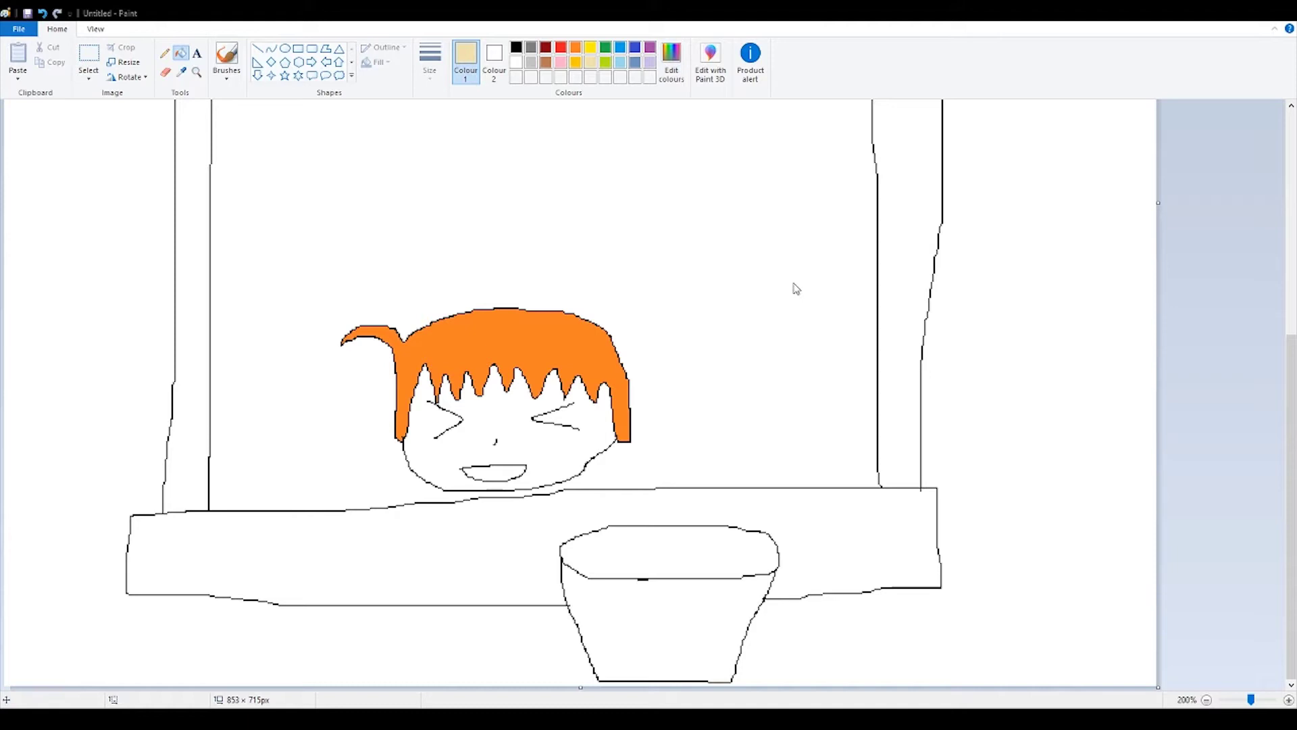
left_click(554, 448)
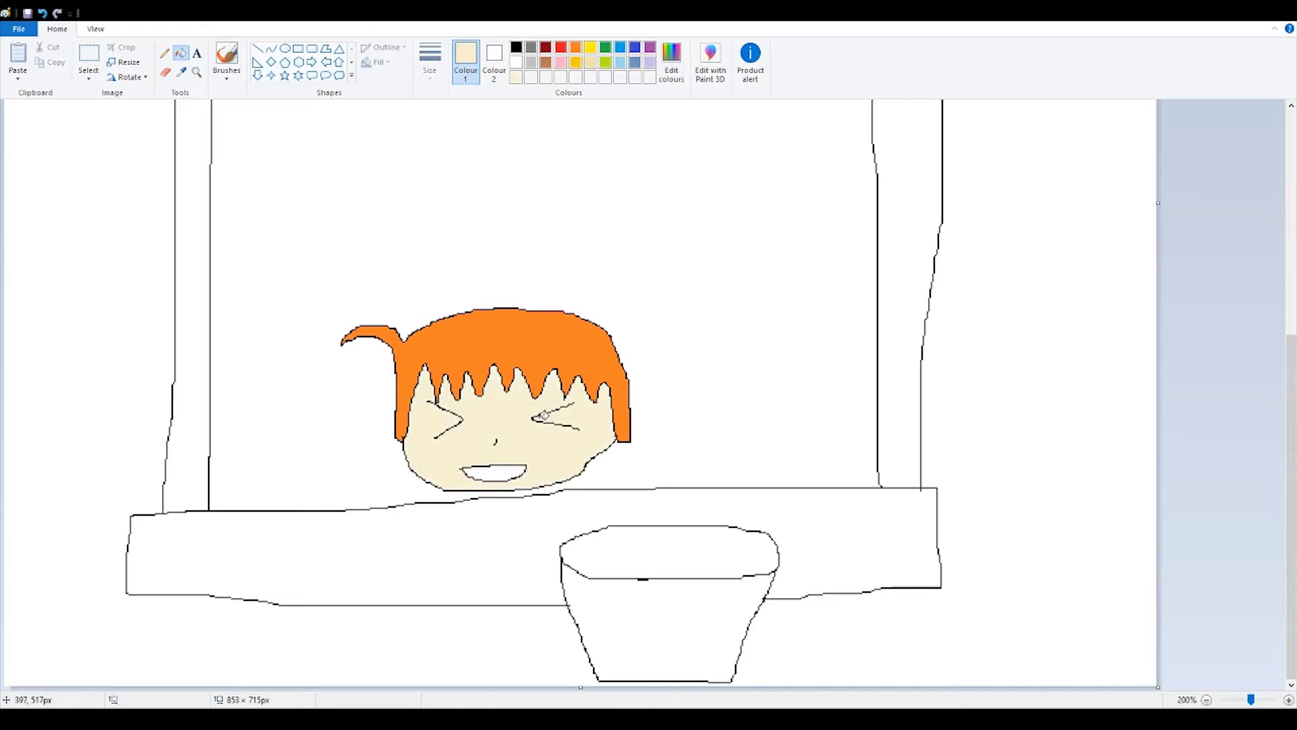
Fill the guillotine's upper frame and base beam with brown.
scroll(534, 338, "down", 1)
left_click(546, 63)
left_click(471, 227)
left_click(419, 508)
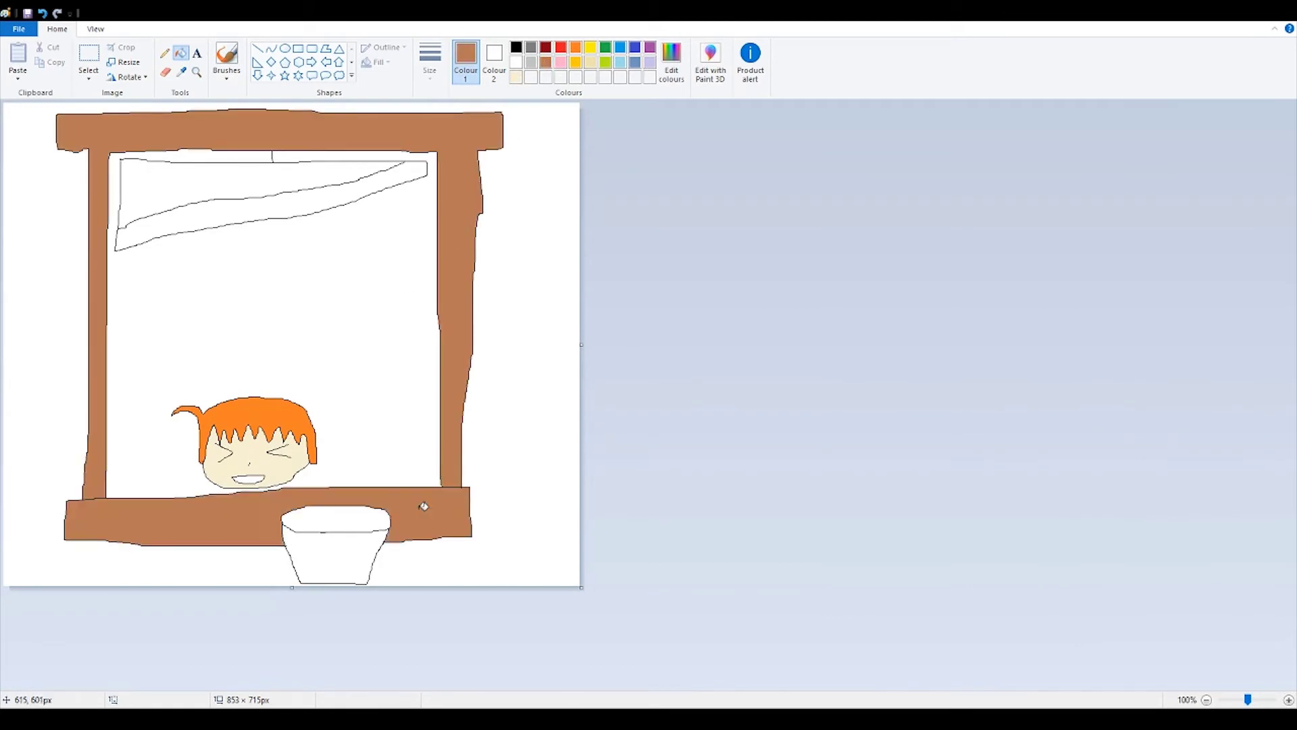
Fill the bucket's opening with dark grey and its body with light grey.
left_click(530, 49)
left_click(371, 515)
left_click(531, 64)
left_click(365, 534)
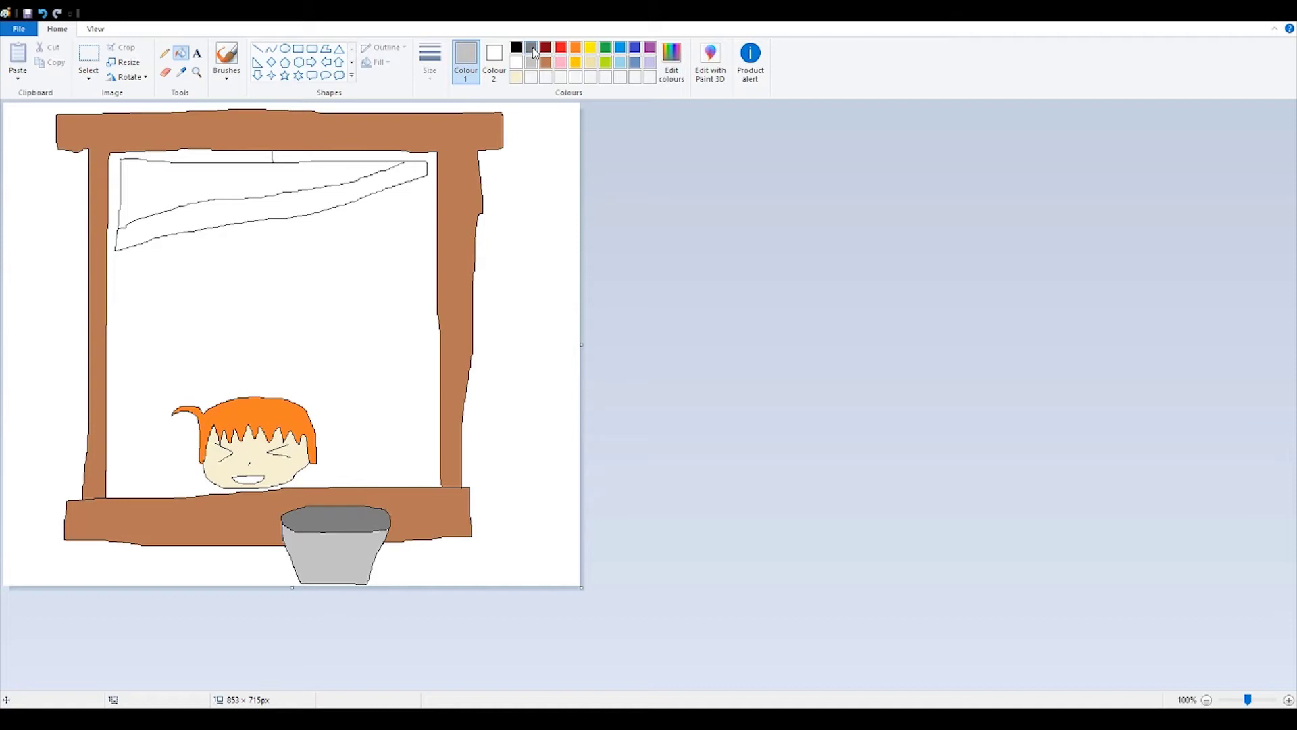
Fill the blade's cutting edge with light grey and its upper part with dark grey.
left_click(334, 198)
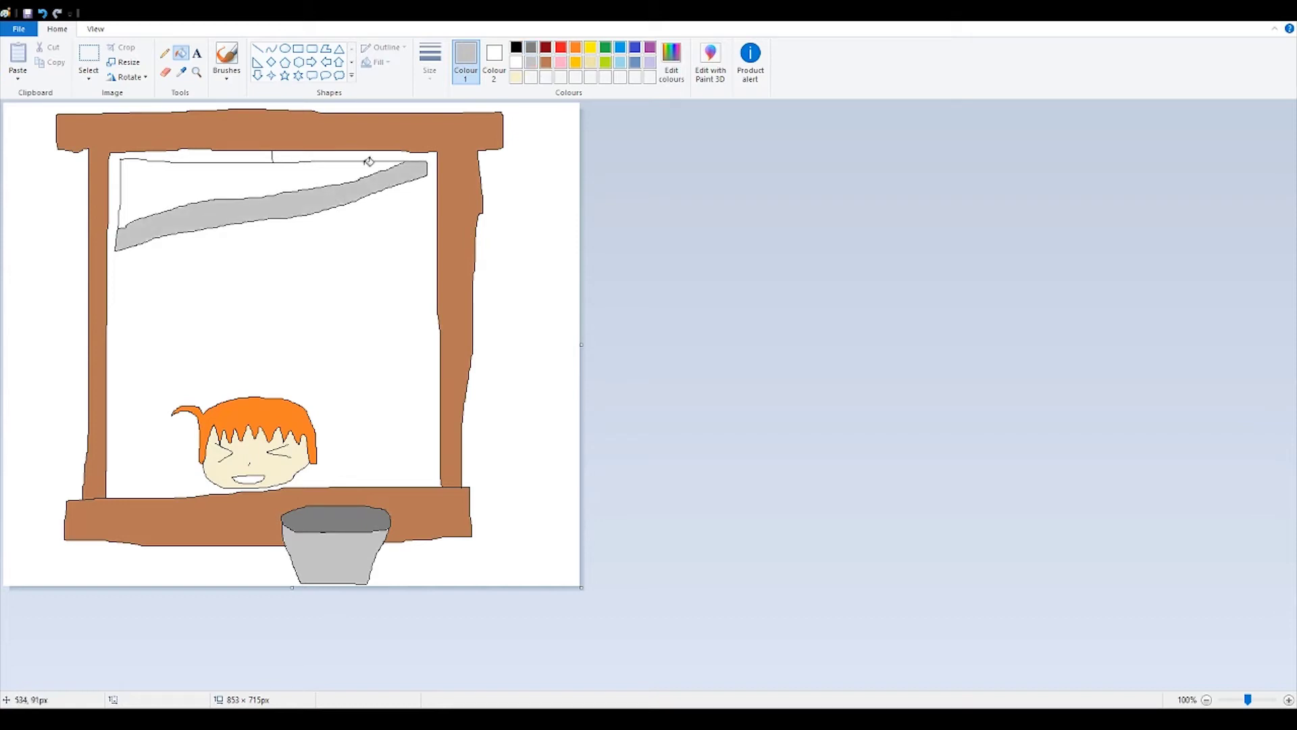
left_click(530, 48)
left_click(229, 168)
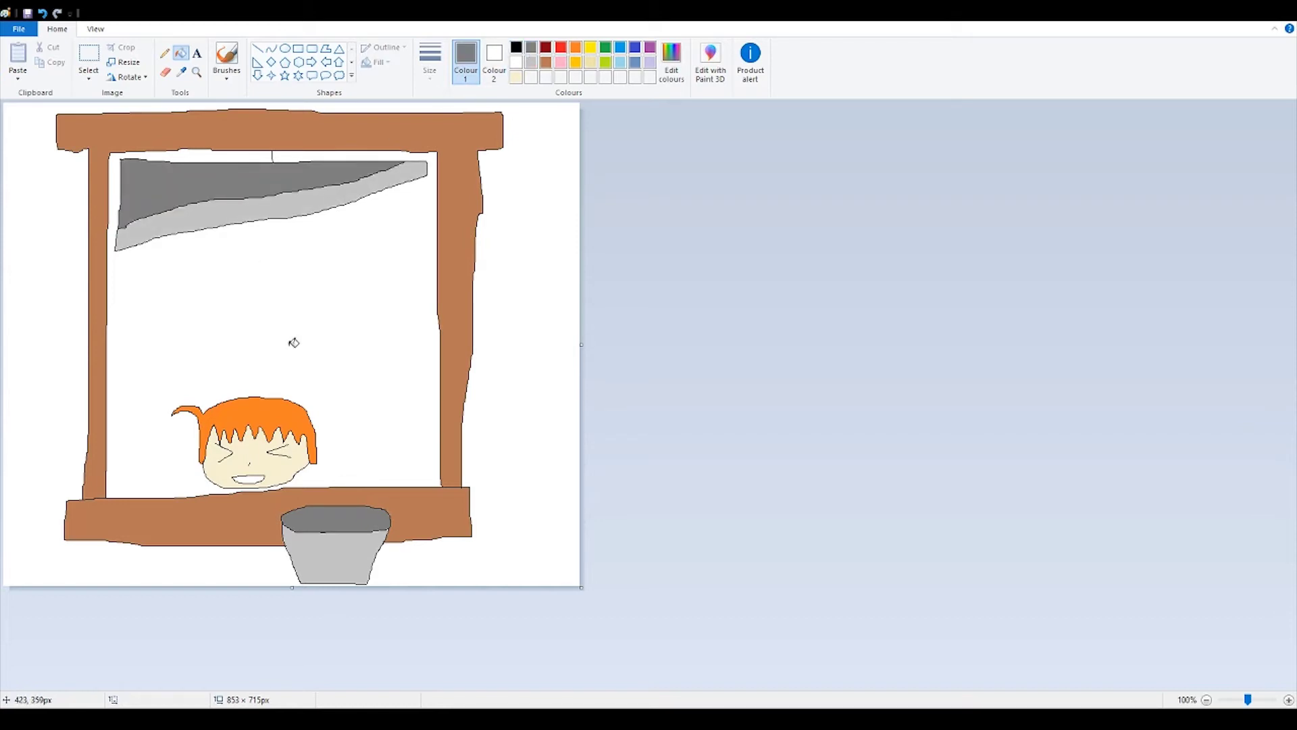
Fill the background both around and inside the guillotine frame with blue.
left_click(621, 47)
left_click(526, 265)
left_click(389, 292)
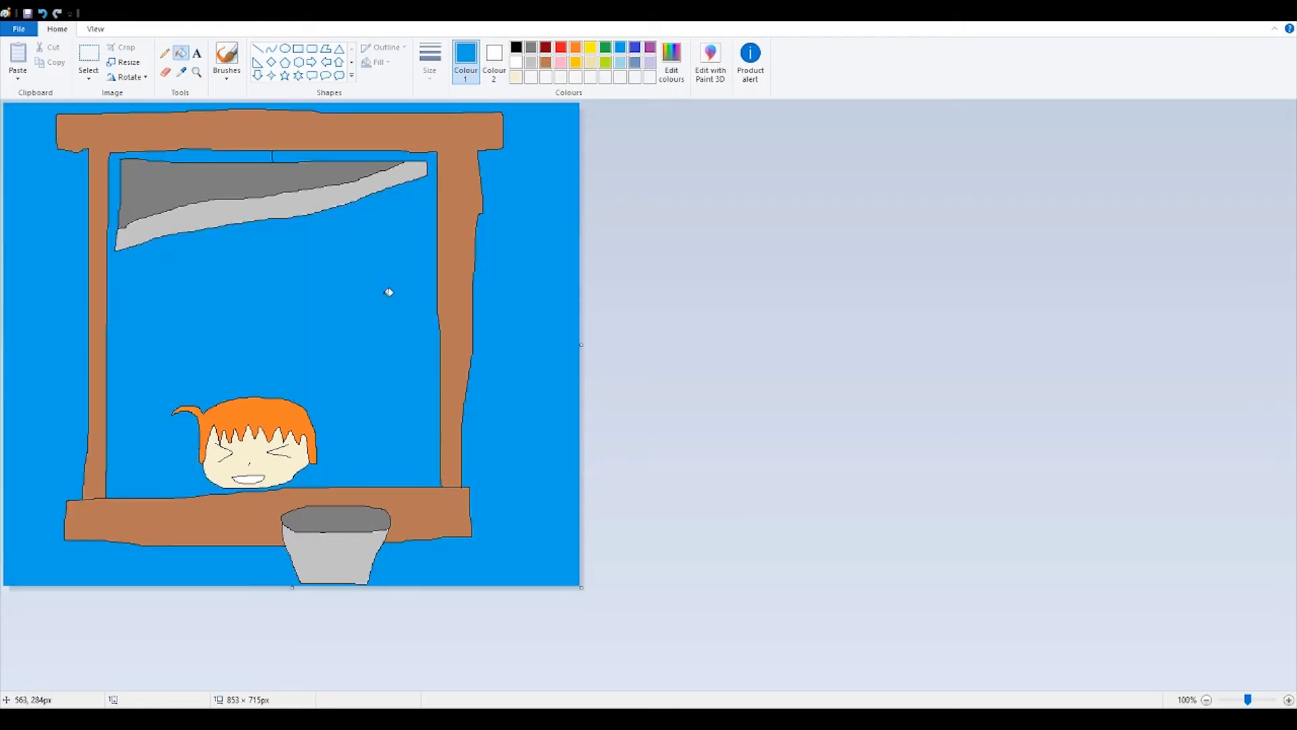
Choose a rounded rectangular callout shape with black as the drawing colour.
left_click(164, 52)
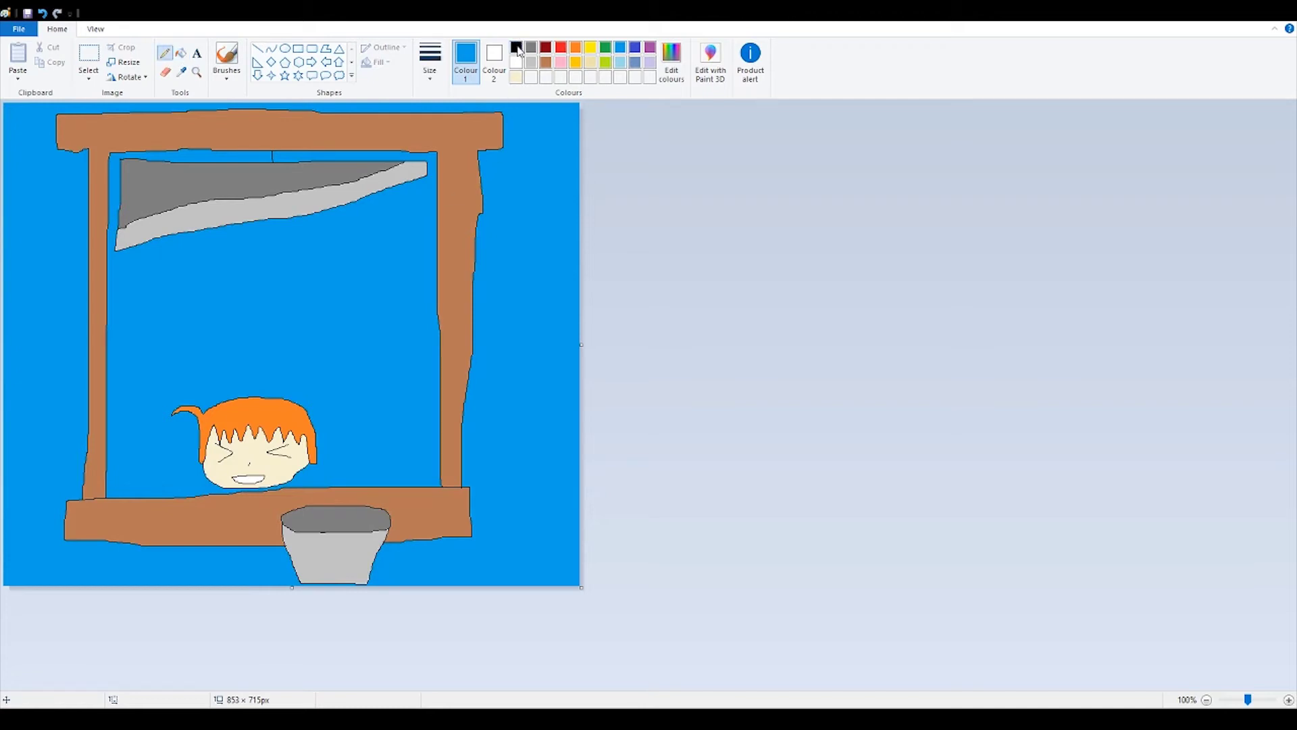
left_click(311, 77)
left_click(516, 47)
left_click_drag(292, 314, 427, 420)
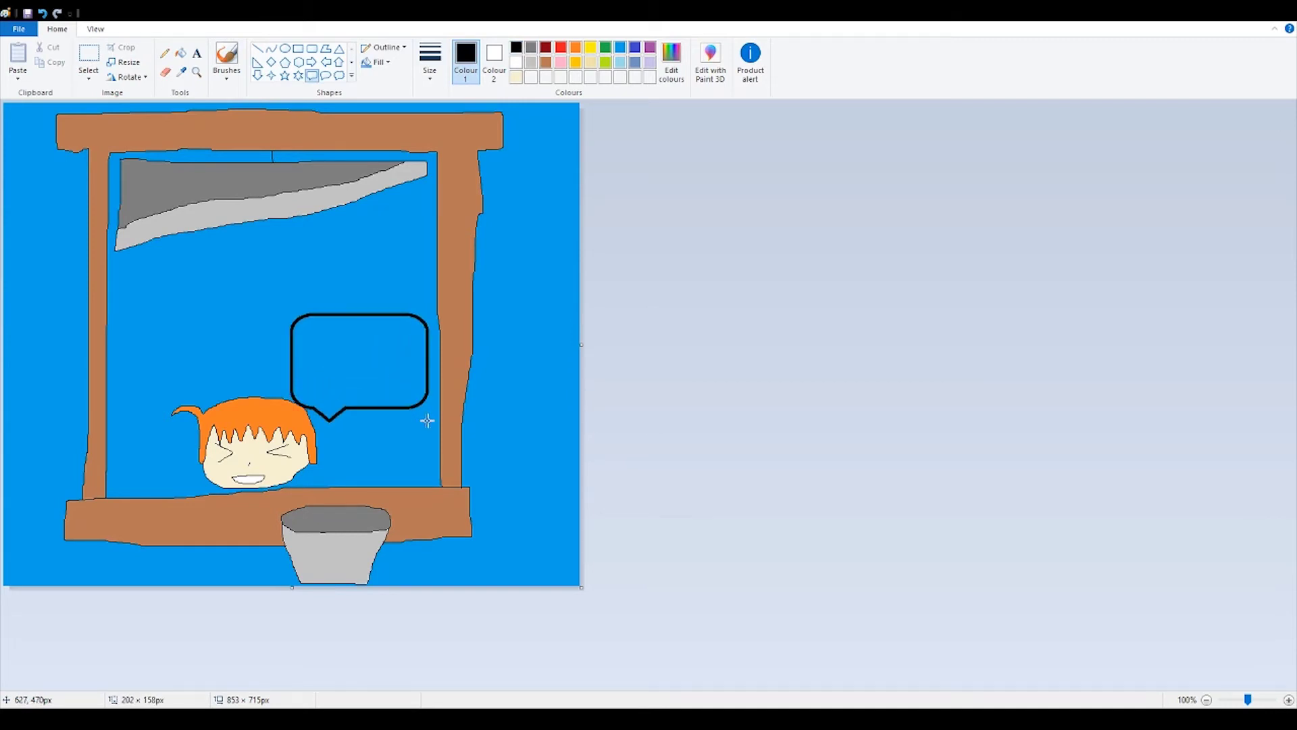
mouse_move(392, 382)
left_mouse_down()
mouse_move(385, 359)
mouse_move(395, 367)
left_mouse_up()
key("ctrl+z")
Draw an oval speech callout of about 250 × 204 px with a solid white fill and place it beside the head.
left_click(325, 75)
left_click_drag(267, 280, 437, 418)
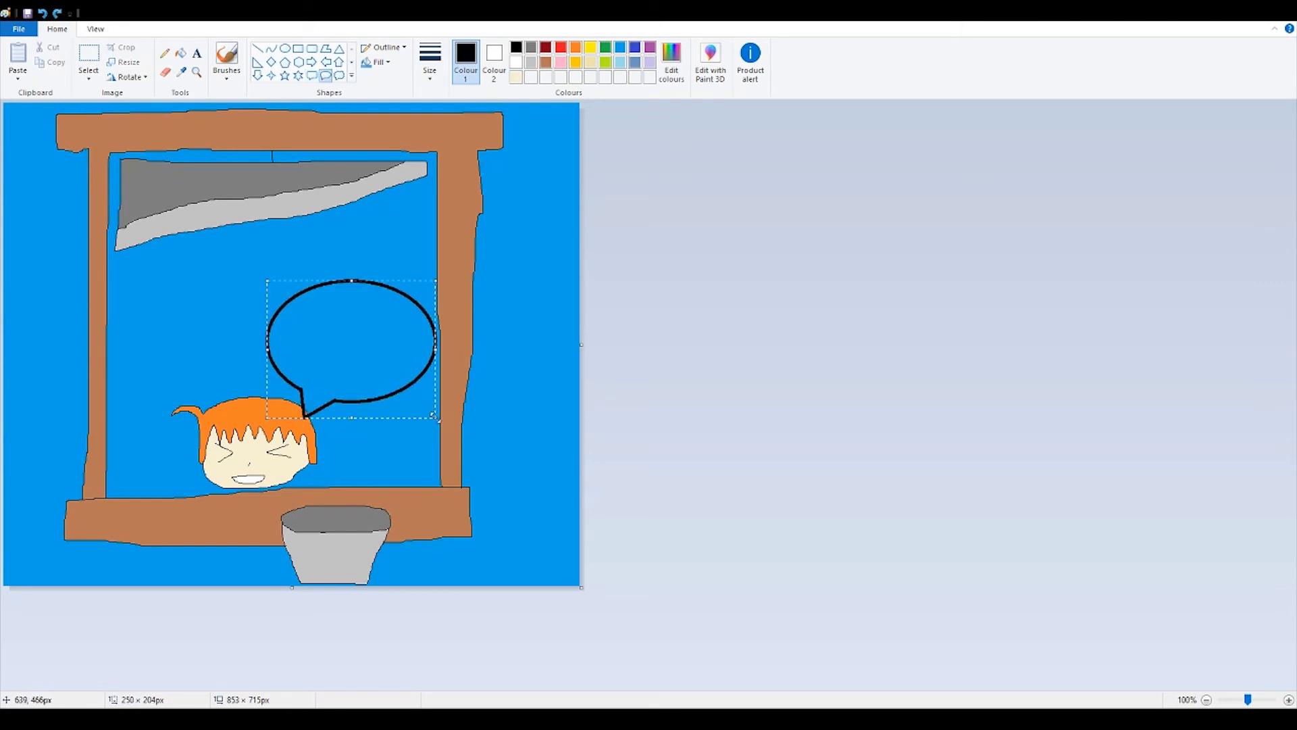
left_click(390, 86)
left_click_drag(376, 345, 405, 377)
Start a text box inside the speech bubble and set its font to Comic Sans MS.
left_click(197, 53)
left_click(334, 330)
left_click(129, 52)
type("Comic Sans MS")
key("Return")
left_click_drag(396, 329, 370, 340)
type("nya nya nay")
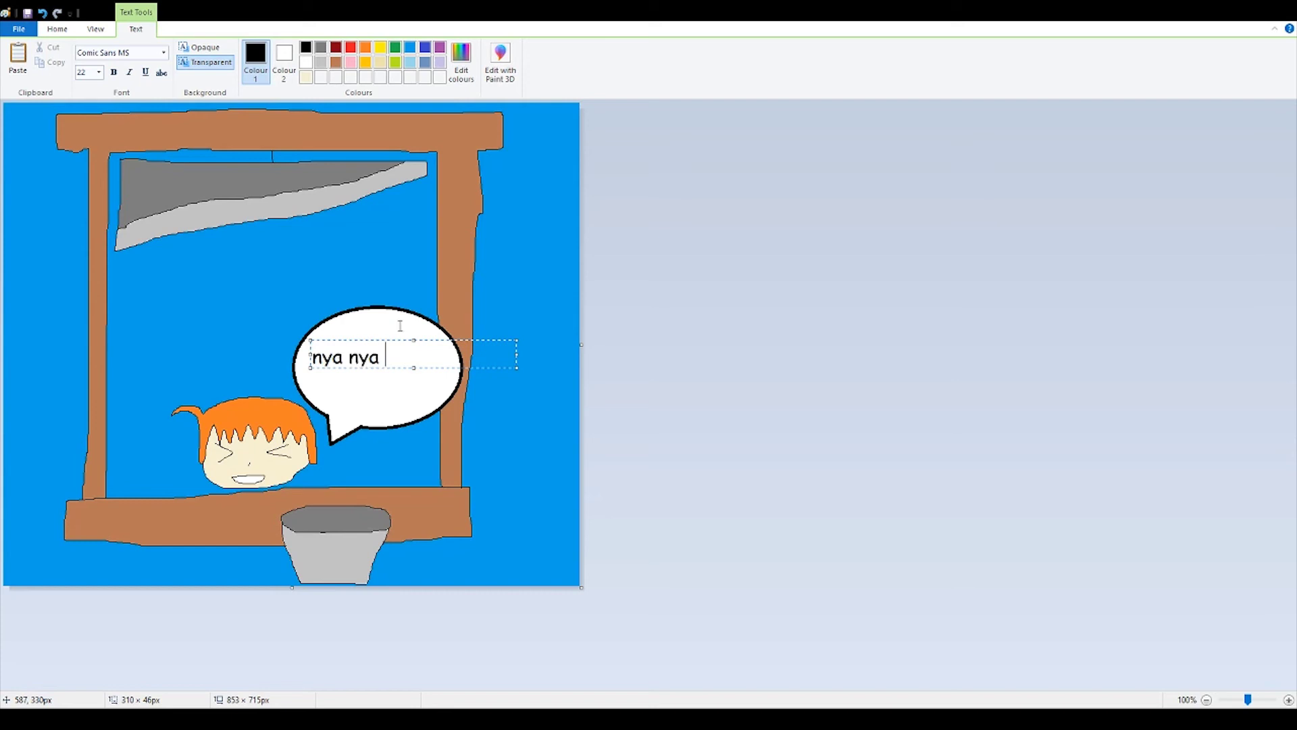
key("BackSpace")
key("BackSpace")
type("ya")
key("Escape")
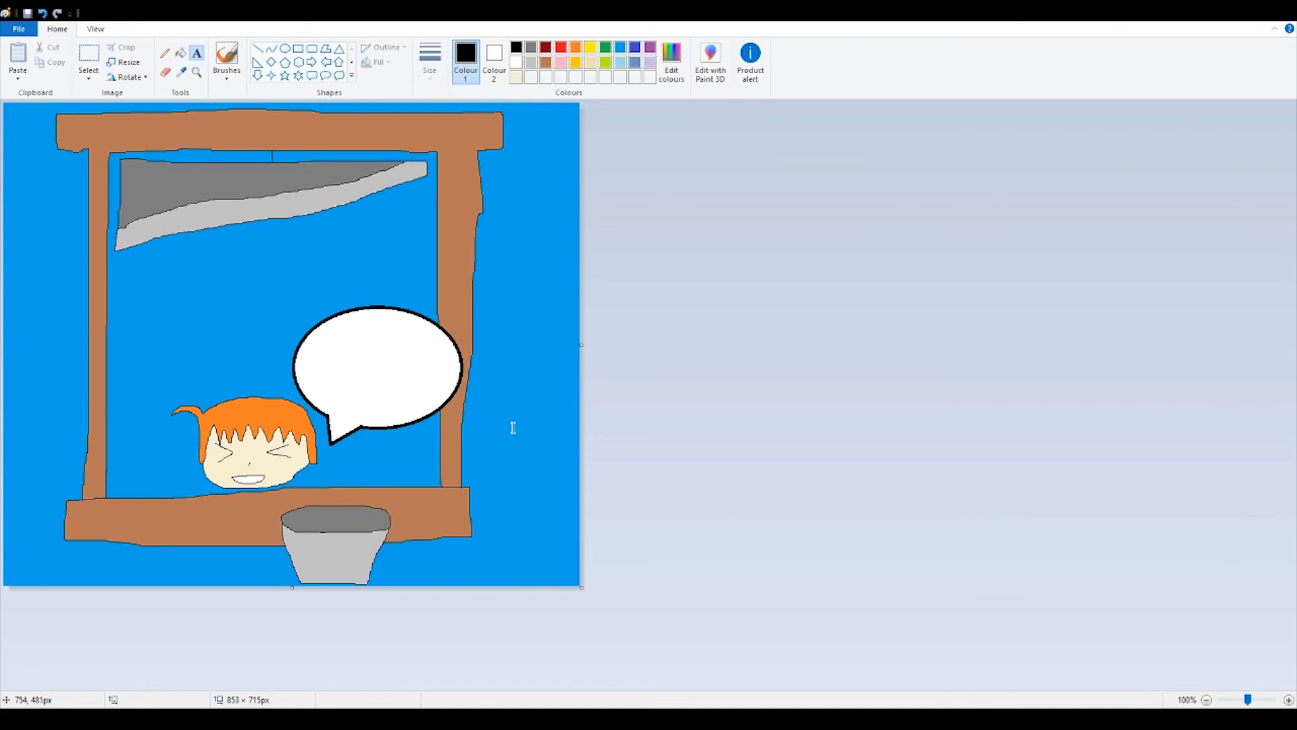
Add the two-line text "nya nya fucking" and "nya!" to the speech bubble, shifting it to fit within the outline.
left_click(321, 359)
type("nya nya fucking")
key("Return")
type("nya!")
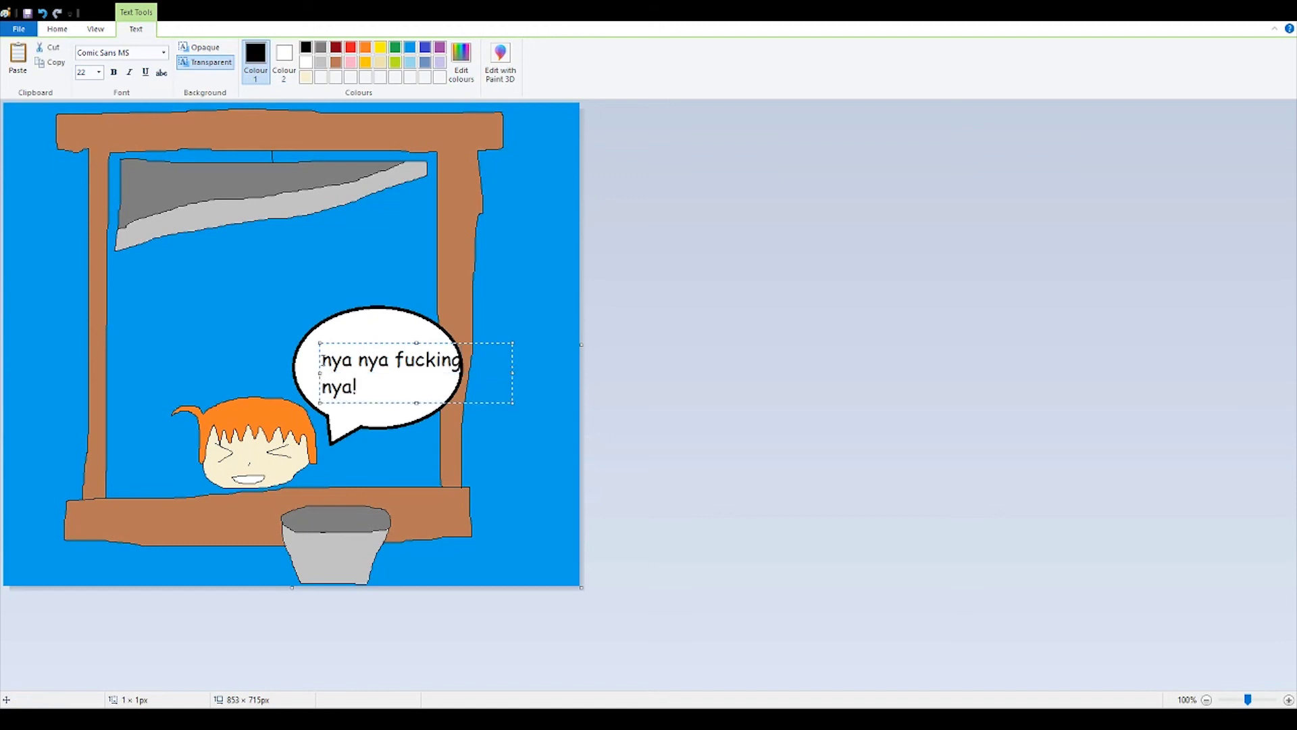
left_click_drag(351, 343, 343, 338)
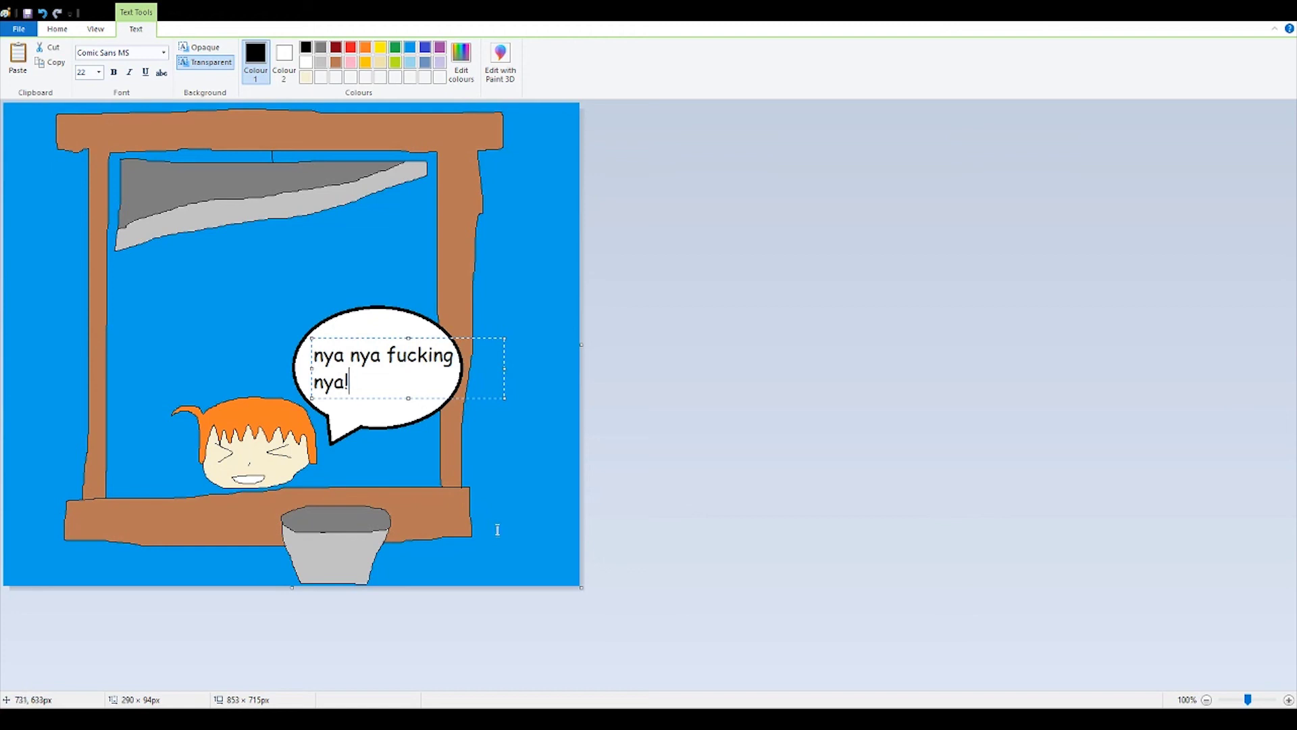
left_click(563, 459)
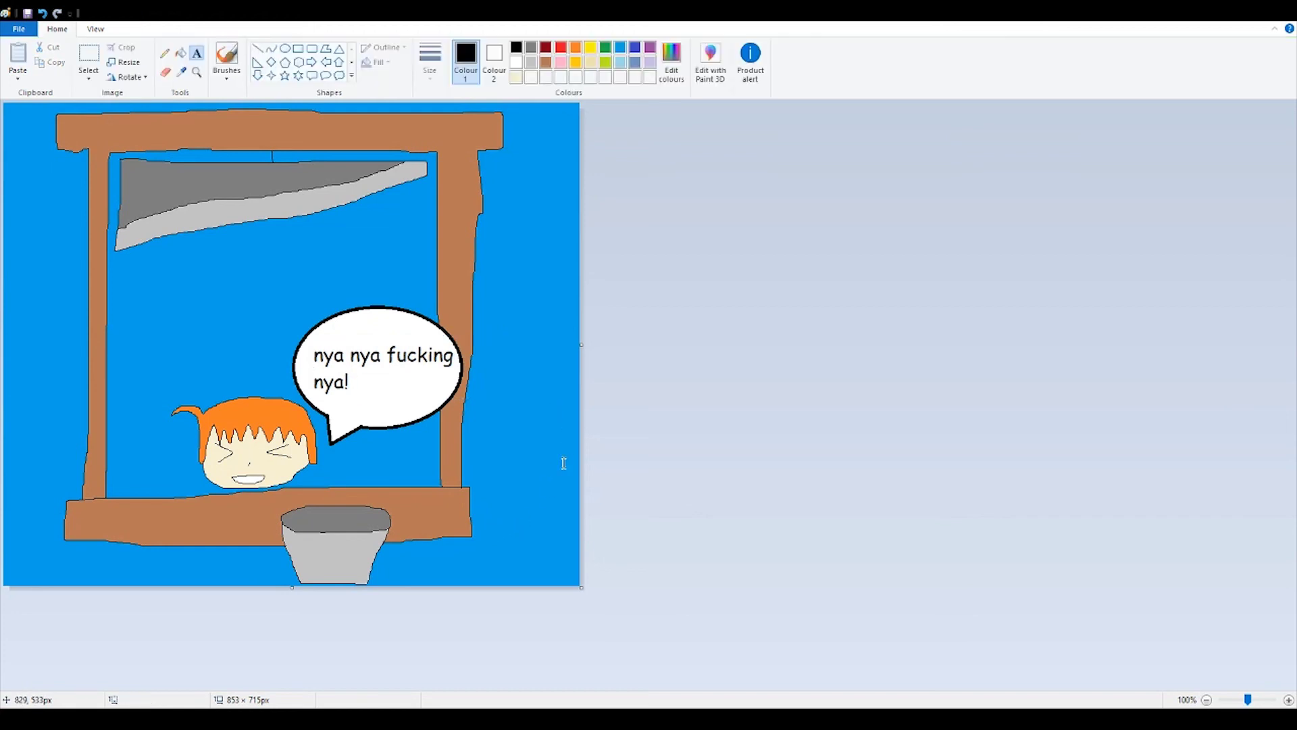